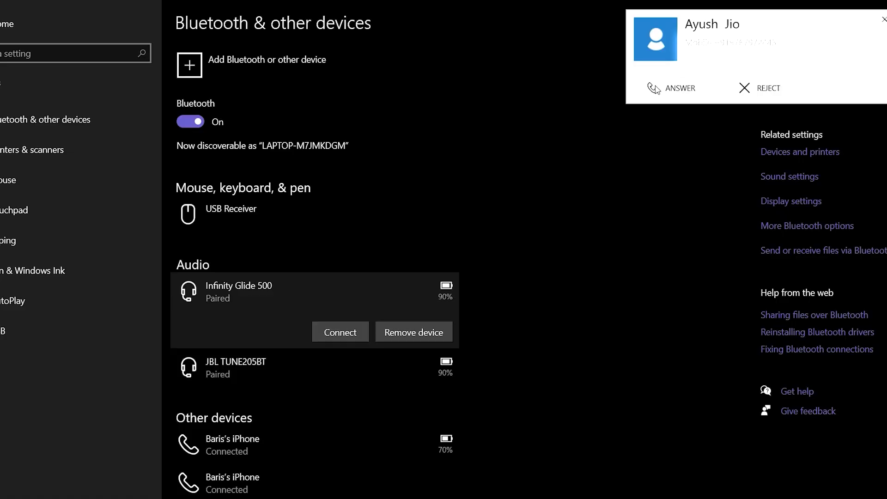
- Answer the incoming iPhone call from the desktop notification
{"action": "left_click", "coordinate": [653, 87]}
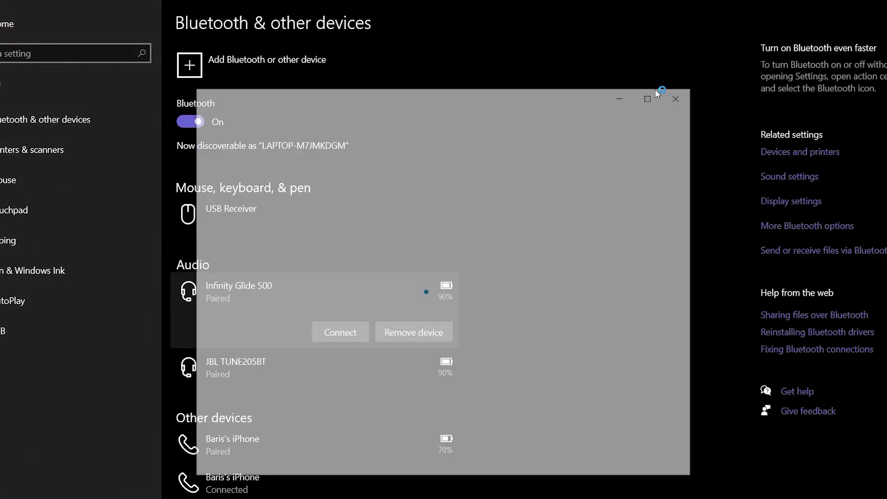